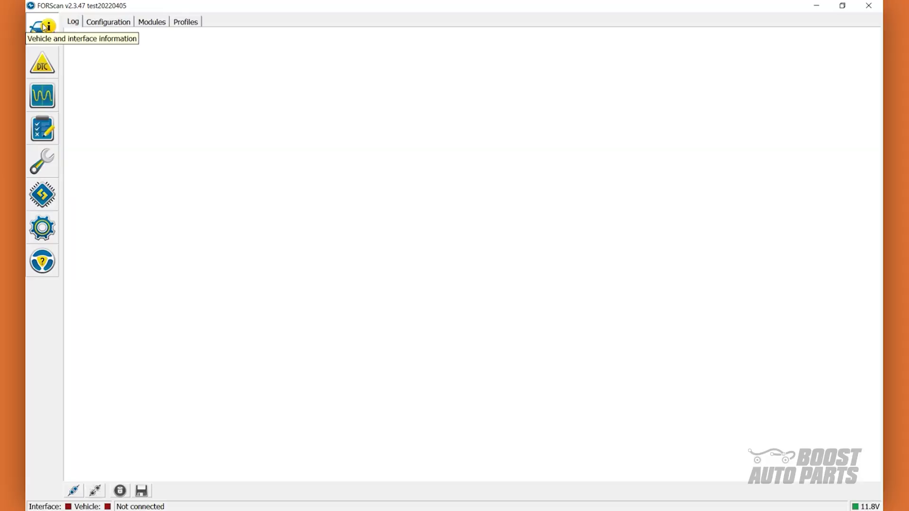
Connect to the 2022 F-150 TiVCT 5.0L, confirming the connection conditions and skipping the recorded profile
click(44, 27)
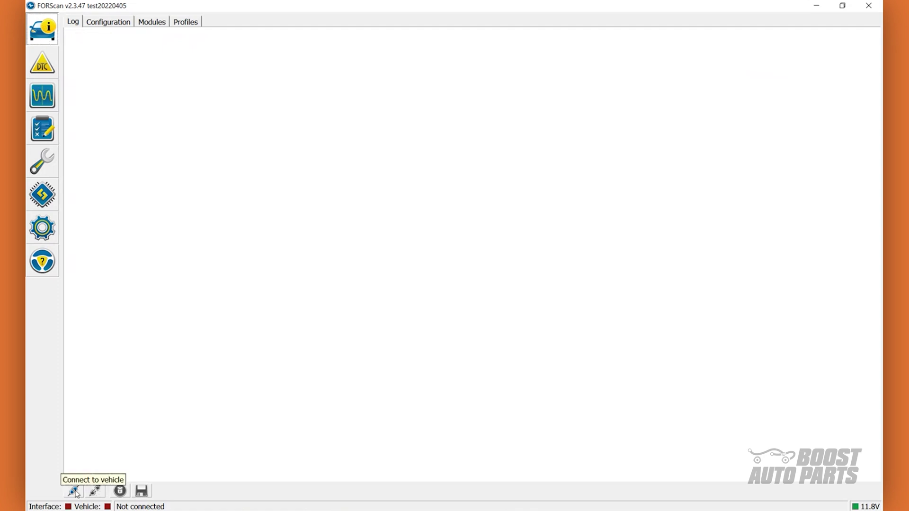
click(75, 491)
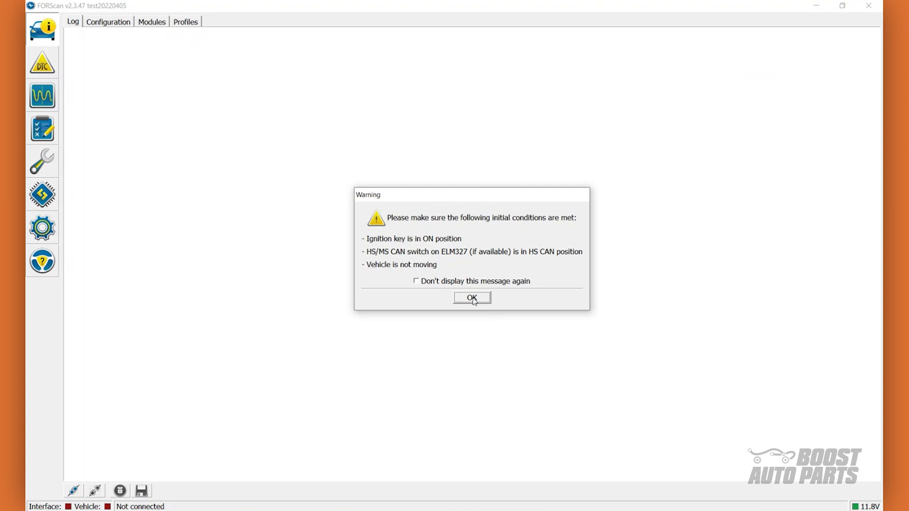
click(473, 299)
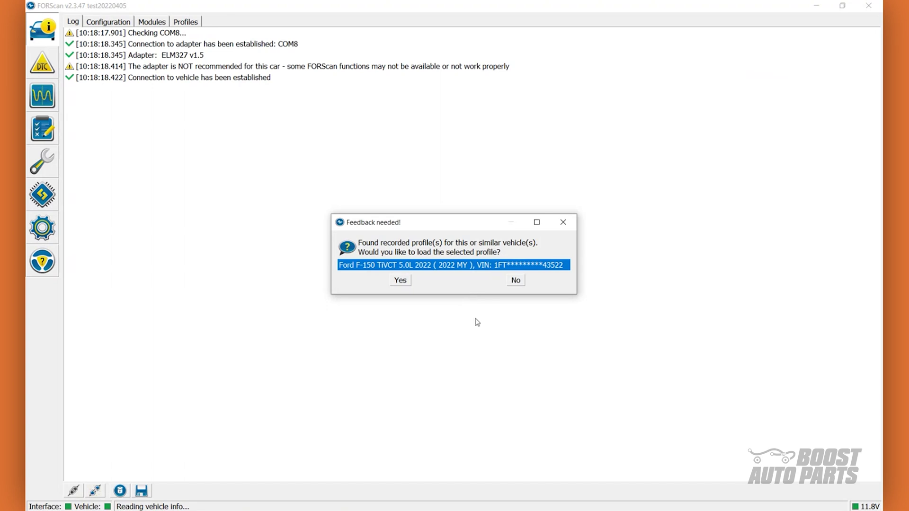
click(520, 280)
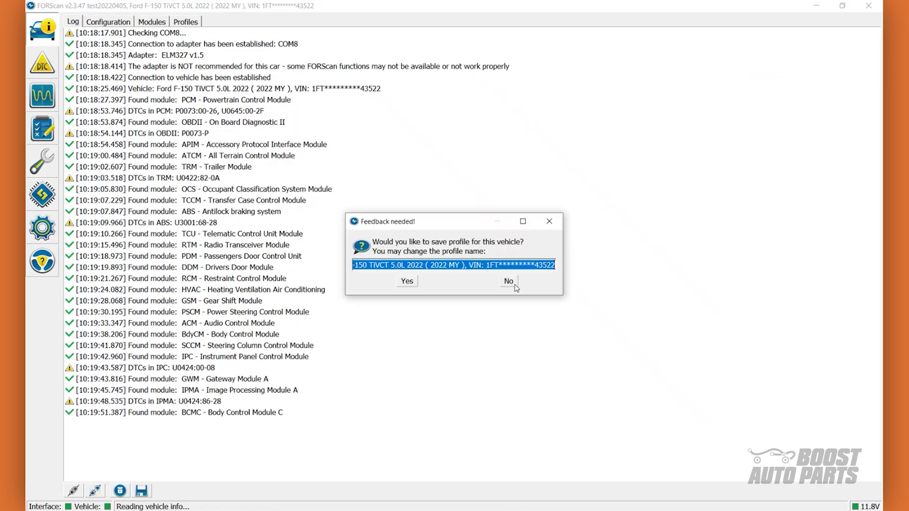
Save a vehicle profile for the F-150 and go to Configuration and Programming
click(406, 281)
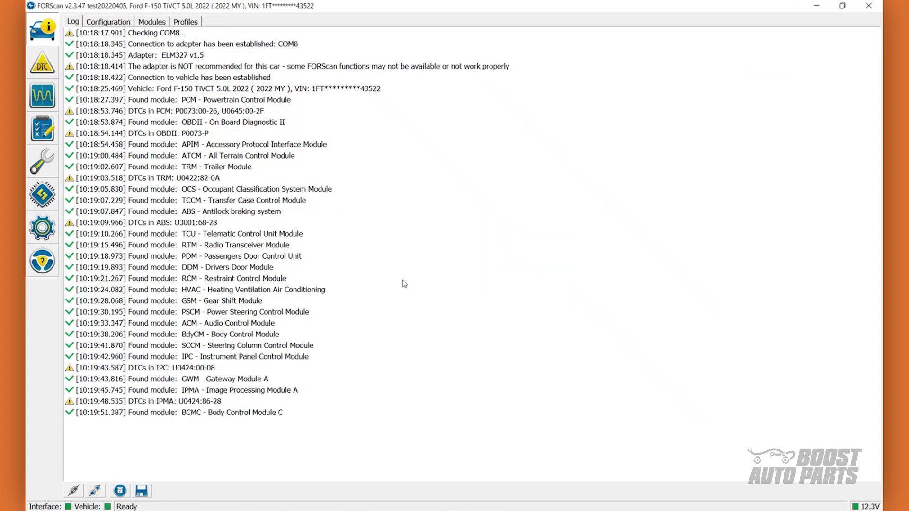
click(49, 202)
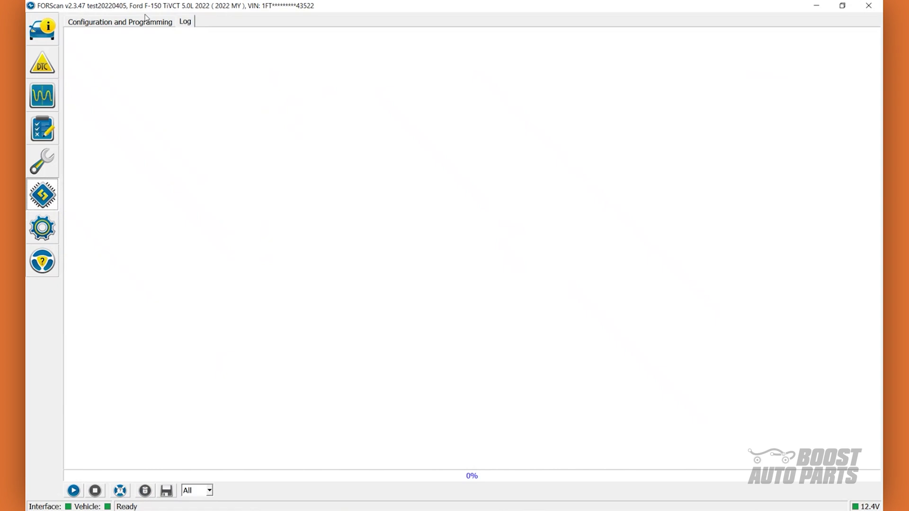
Start the PDM Module configuration (AS BUILT format) service procedure
click(132, 22)
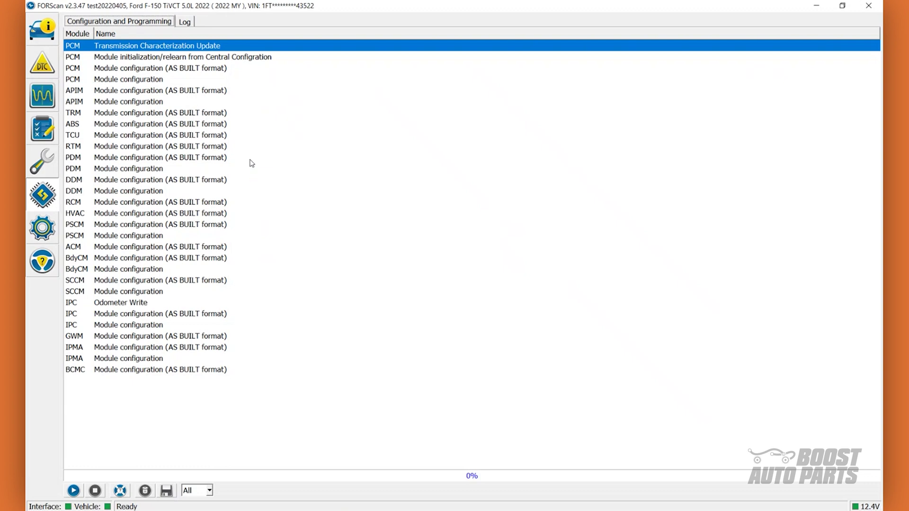
click(186, 157)
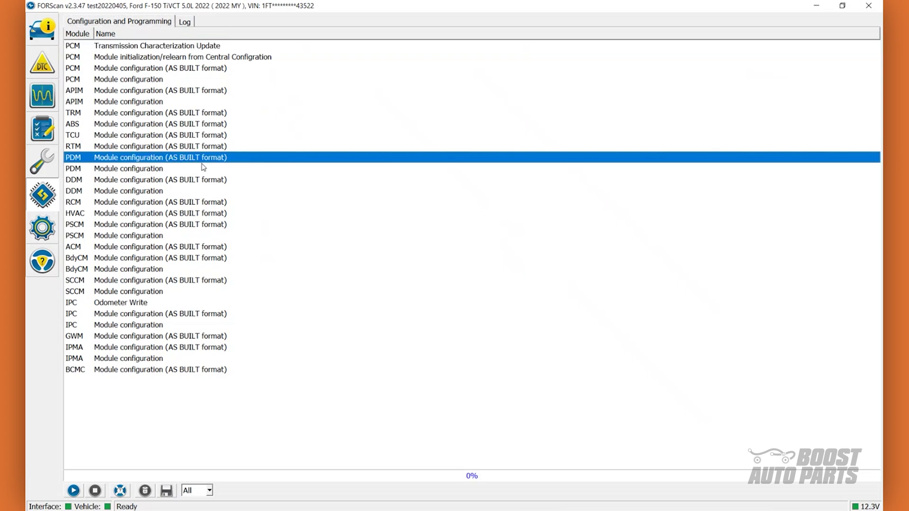
click(74, 491)
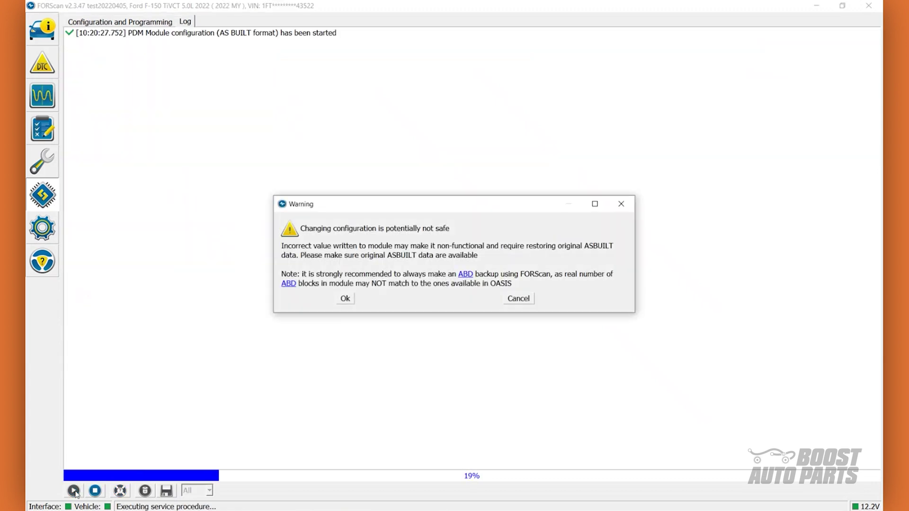
Accept the safety warning and save a backup of all PDM as-built values to a file
click(345, 300)
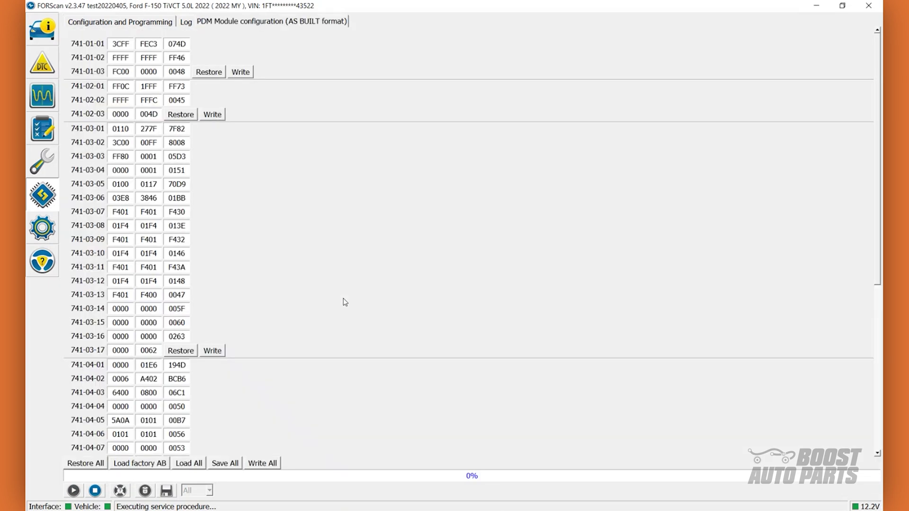
click(224, 465)
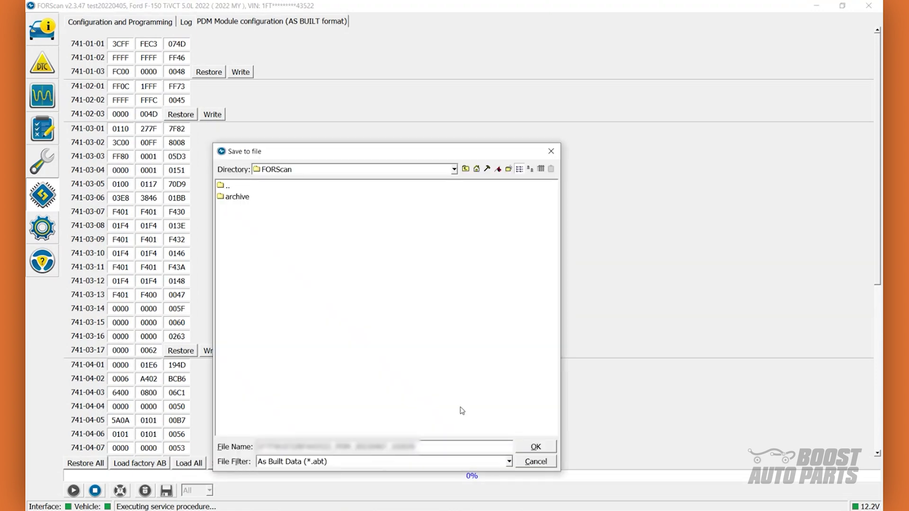
click(529, 453)
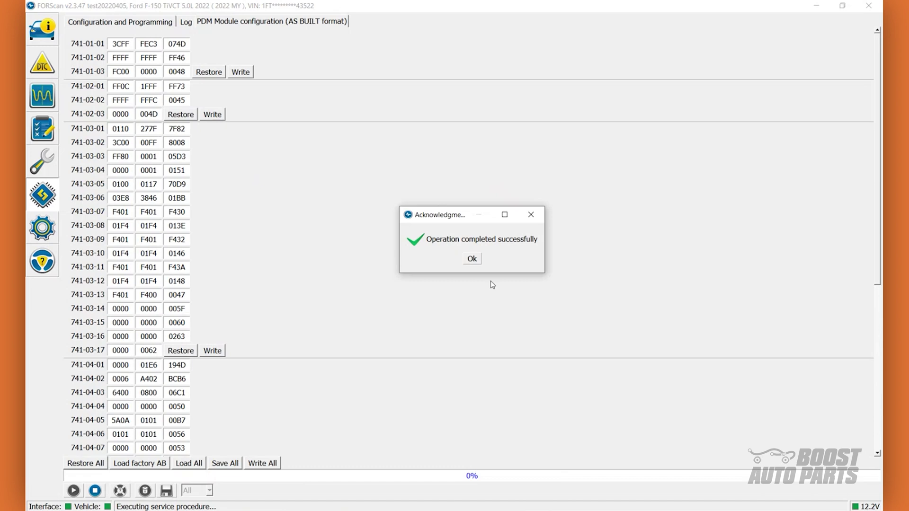
click(471, 259)
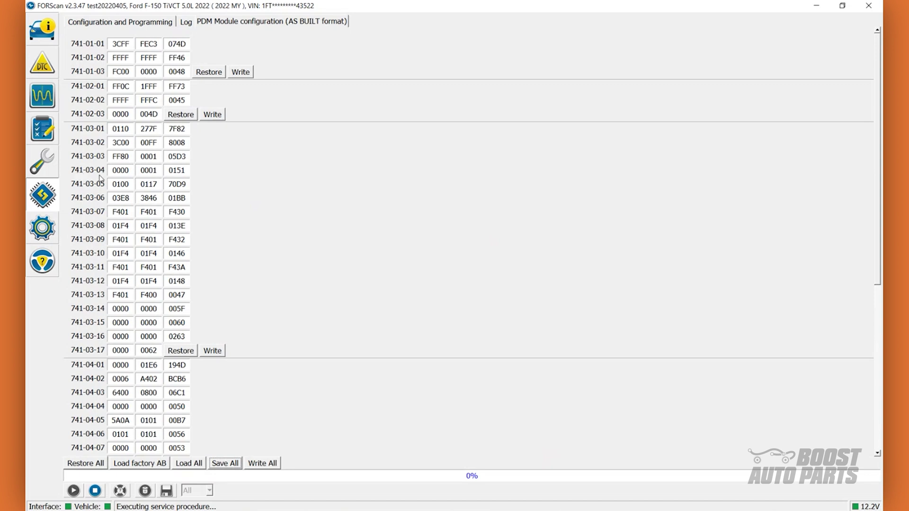
click(144, 171)
drag(145, 171, 148, 171)
text(1)
click(211, 350)
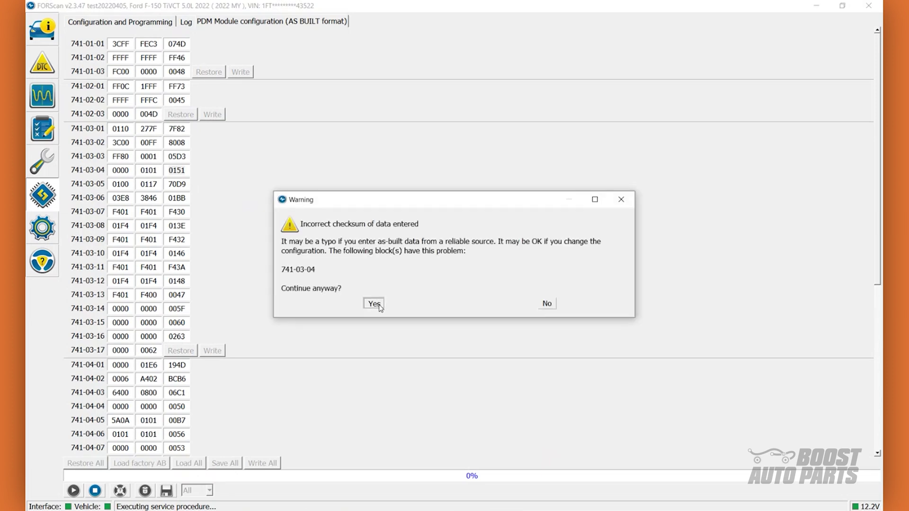
click(374, 304)
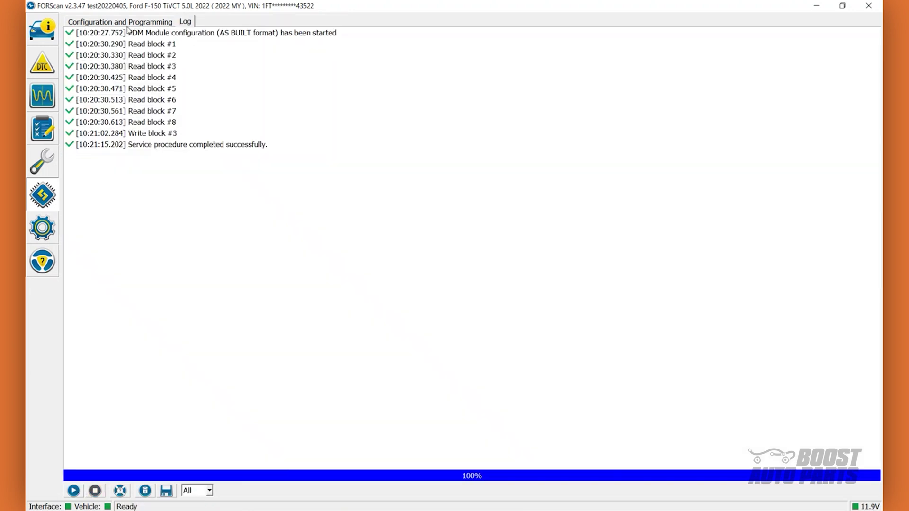
click(122, 25)
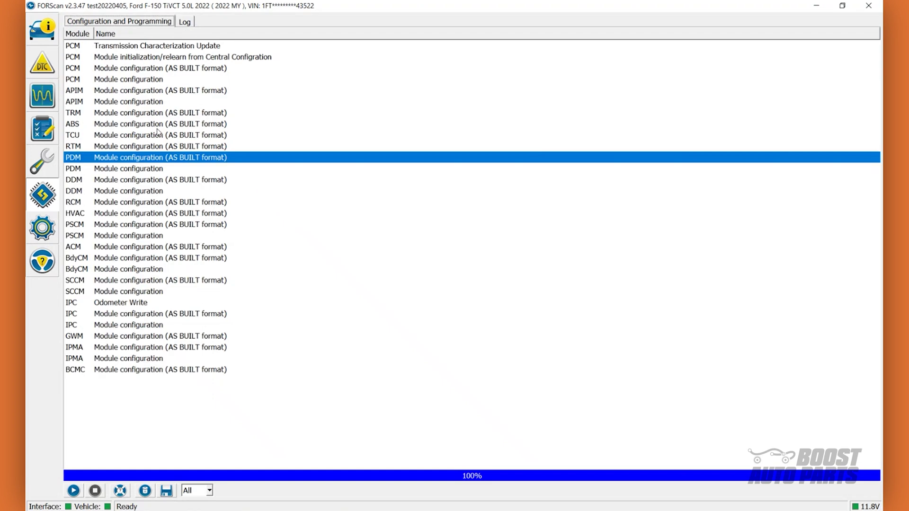
Run the DDM Module configuration (AS BUILT format) procedure and accept its safety warning
click(148, 182)
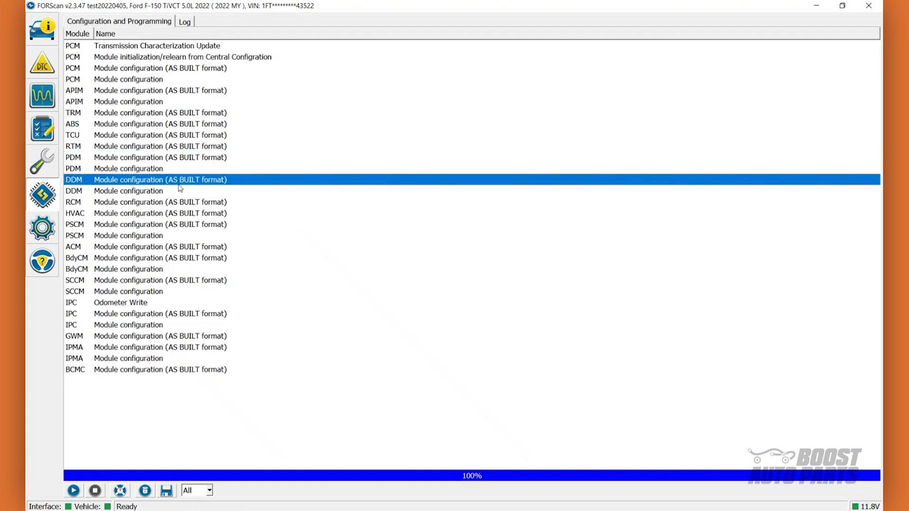
click(74, 491)
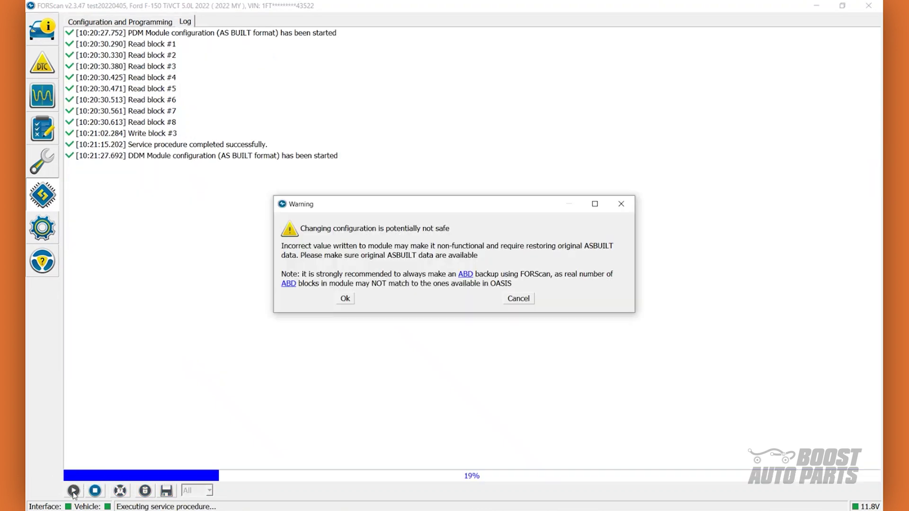
click(345, 298)
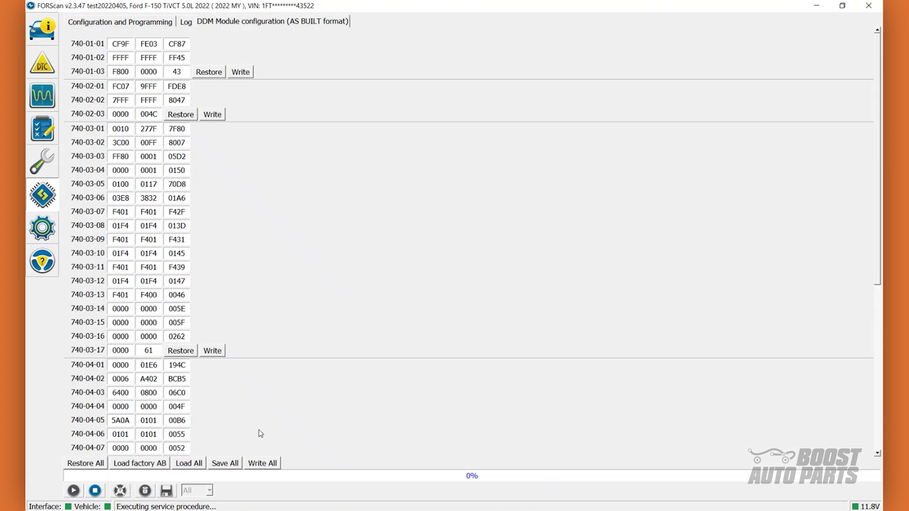
click(222, 465)
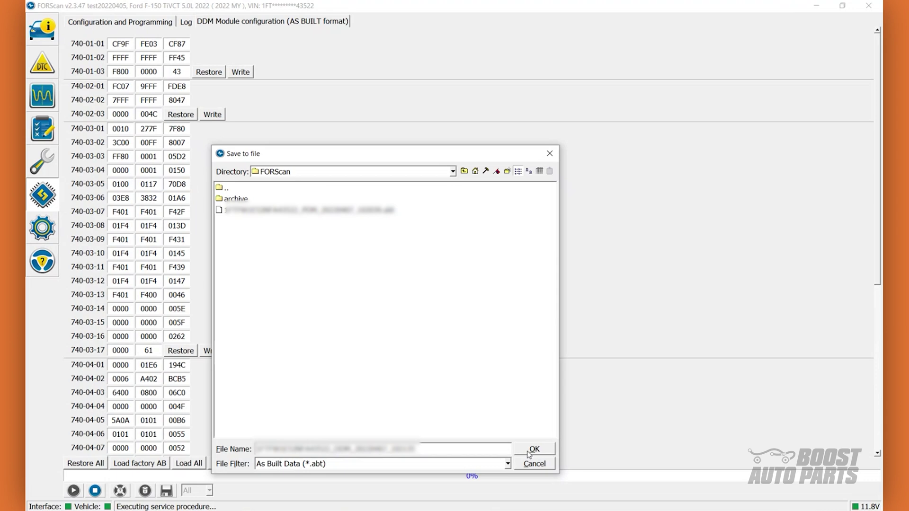
Save the DDM as-built backup file and dismiss the success message
click(529, 452)
click(472, 258)
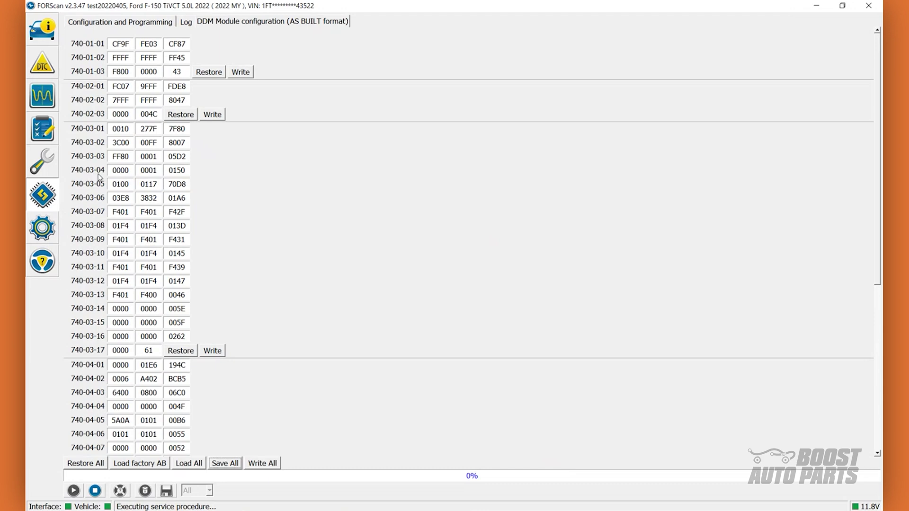
click(146, 171)
drag(146, 170, 148, 170)
text(1)
click(213, 351)
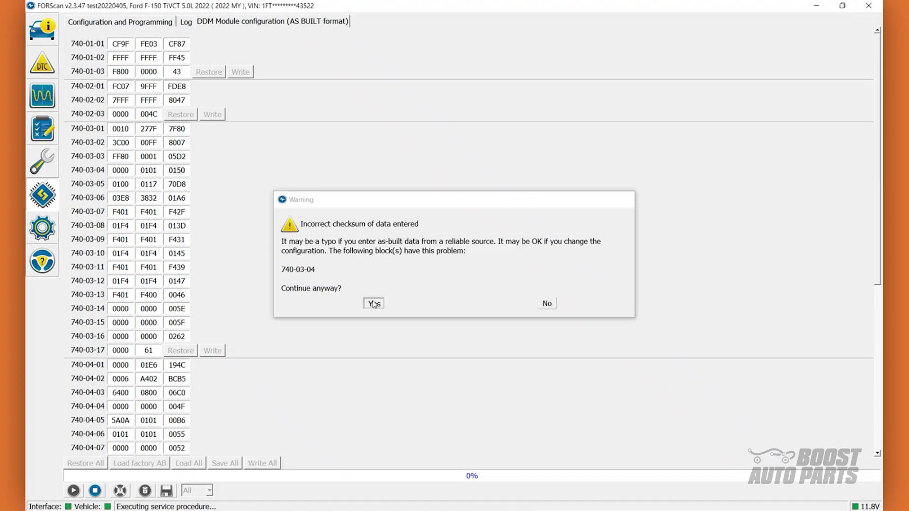
click(374, 304)
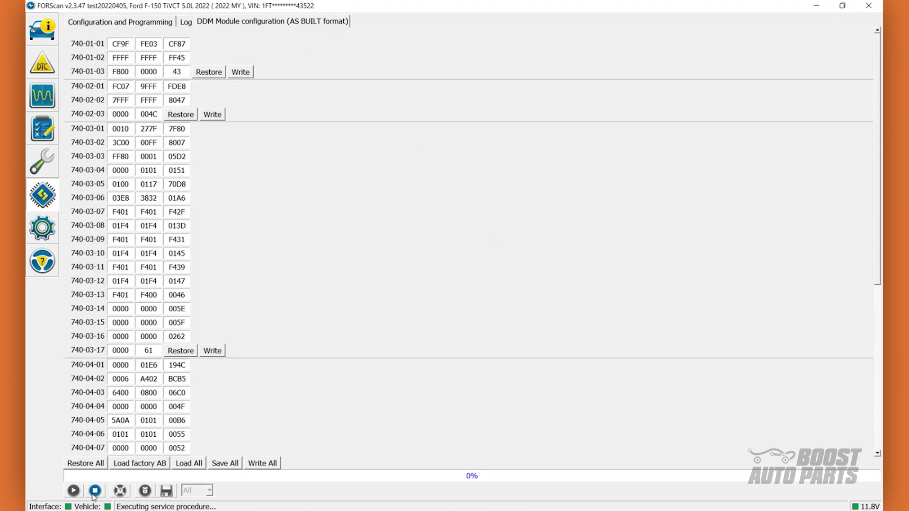
click(94, 493)
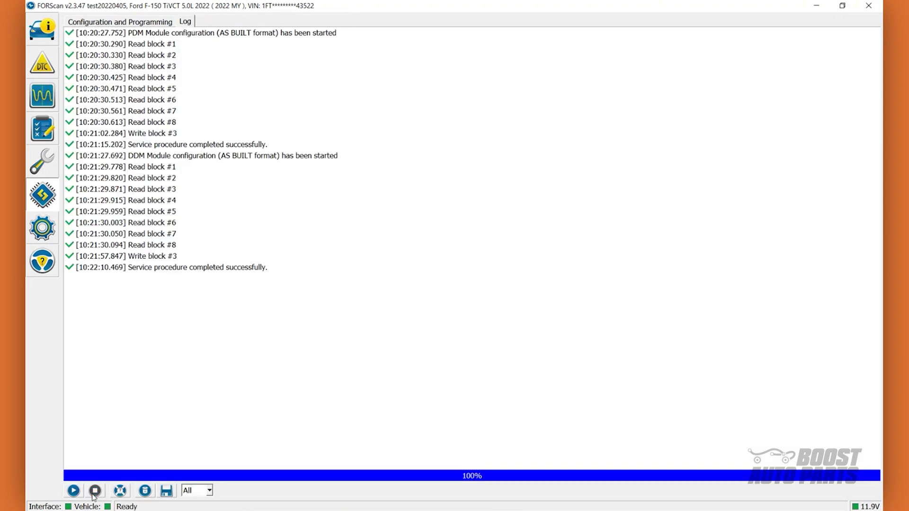
Return to the Vehicle and interface information view
click(47, 30)
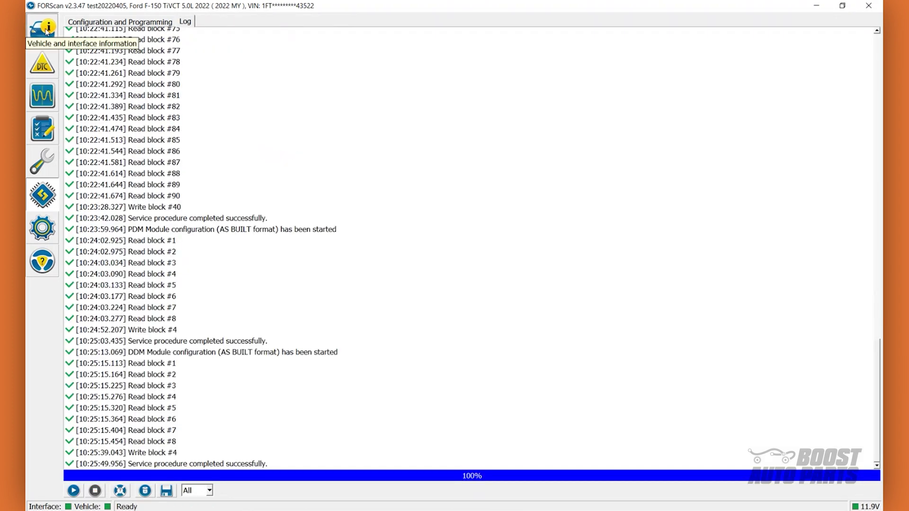